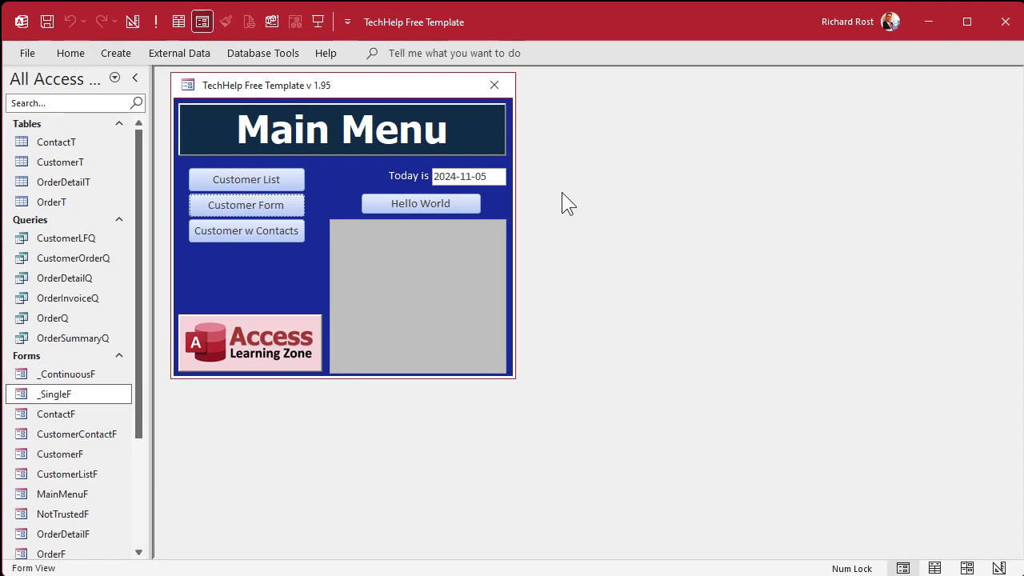
Step: Open the Customers and Customer List forms from the Main Menu, then close Customer List
left_click(259, 205)
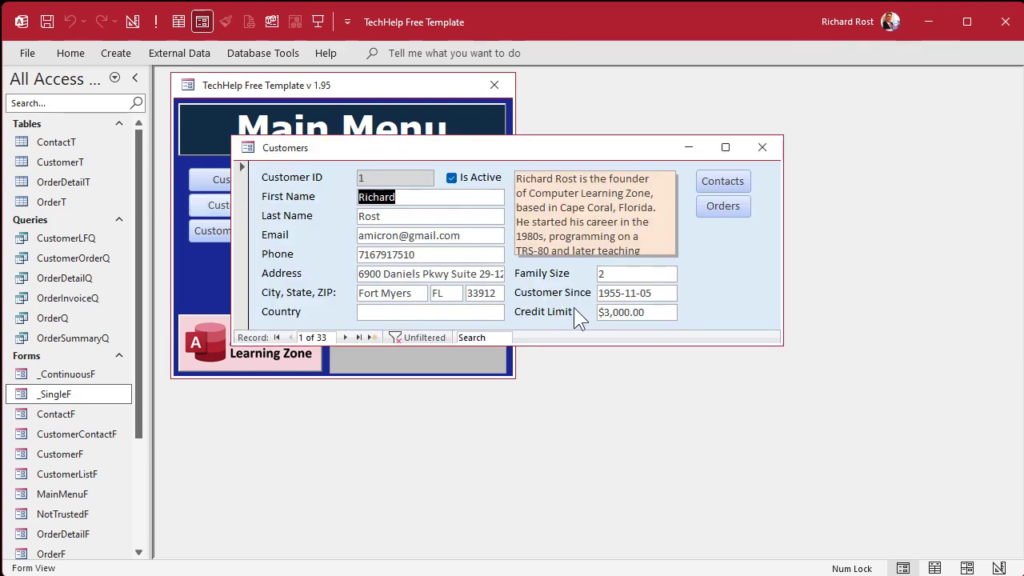
left_click(219, 182)
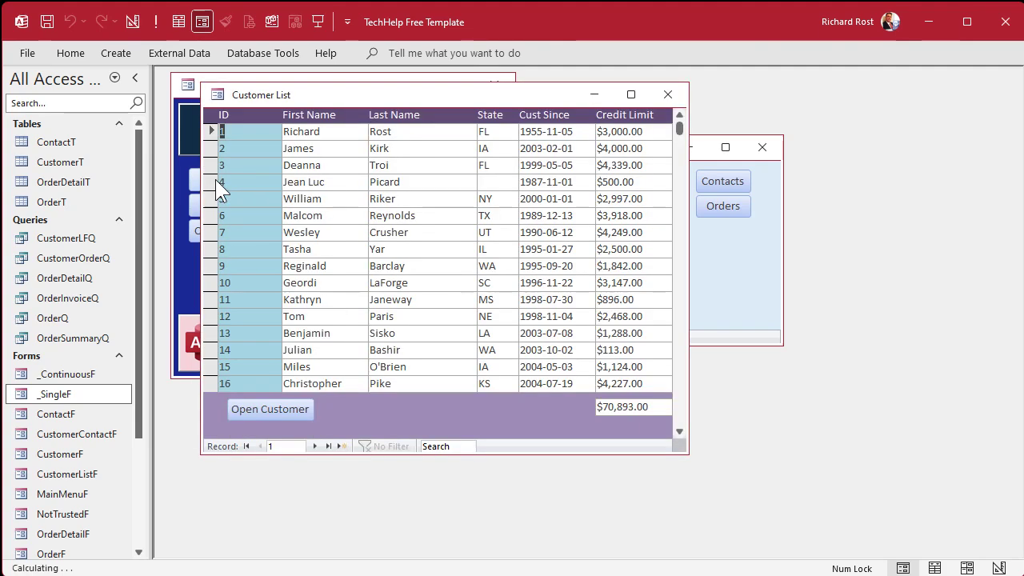
left_click(734, 285)
left_click(668, 95)
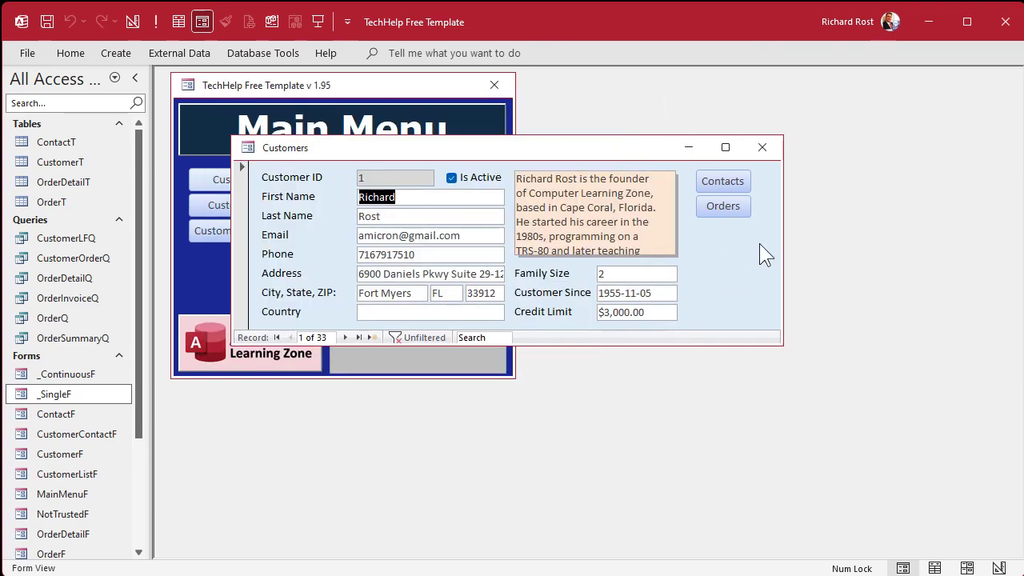
Step: Switch the Customers form to Design View and enlarge its window
right_click(718, 248)
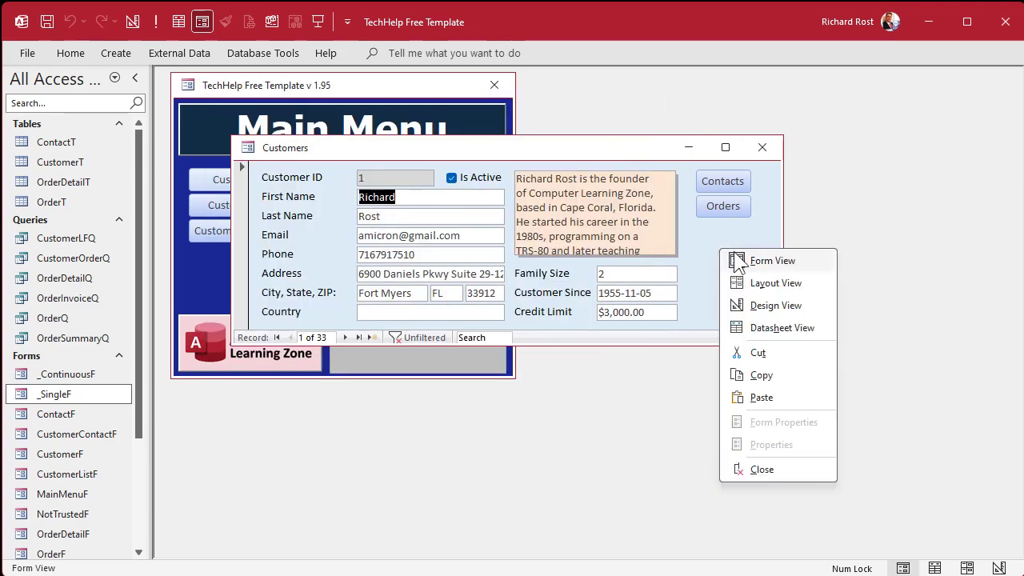
left_click(770, 304)
left_click_drag(698, 346, 709, 437)
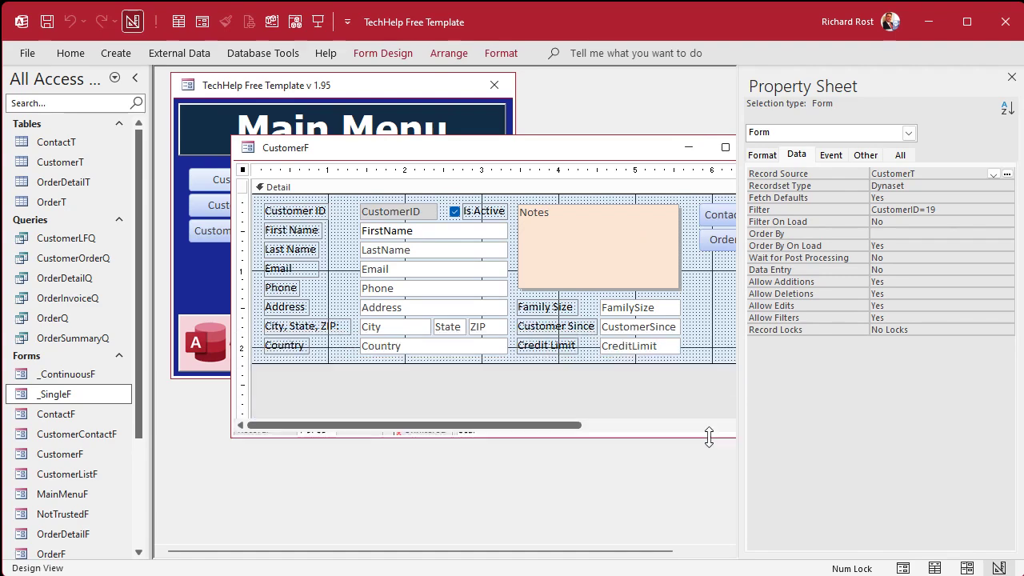
Step: Change the Customer Since label text to Birthday
left_click(642, 328)
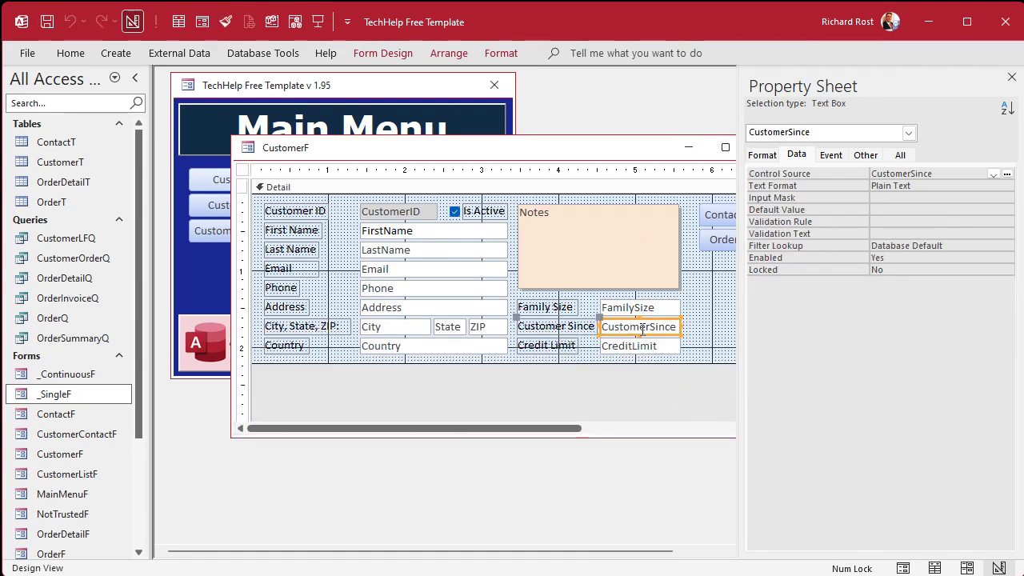
left_click(558, 335)
left_click(556, 328)
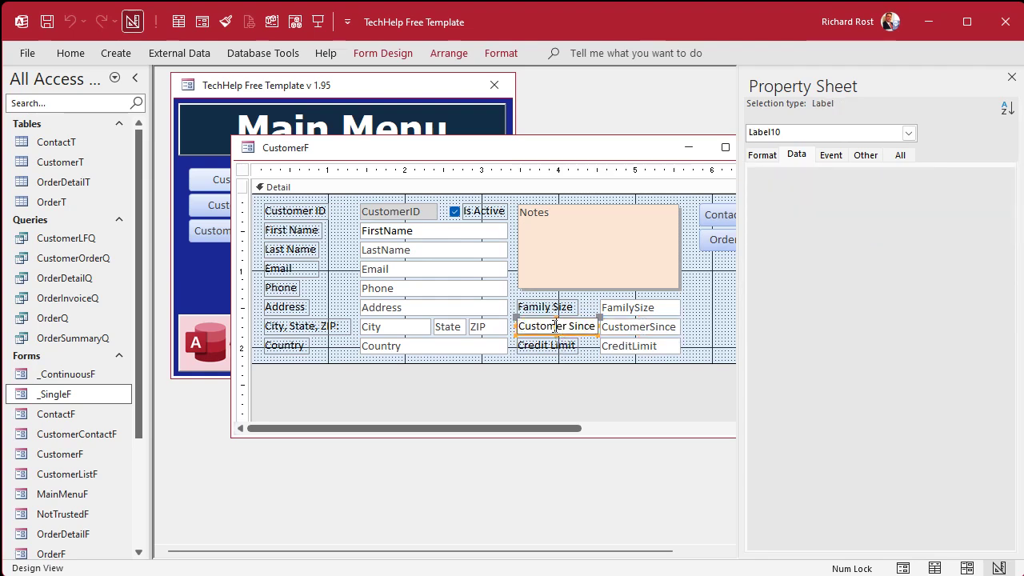
key("ctrl+a")
type("Birthday")
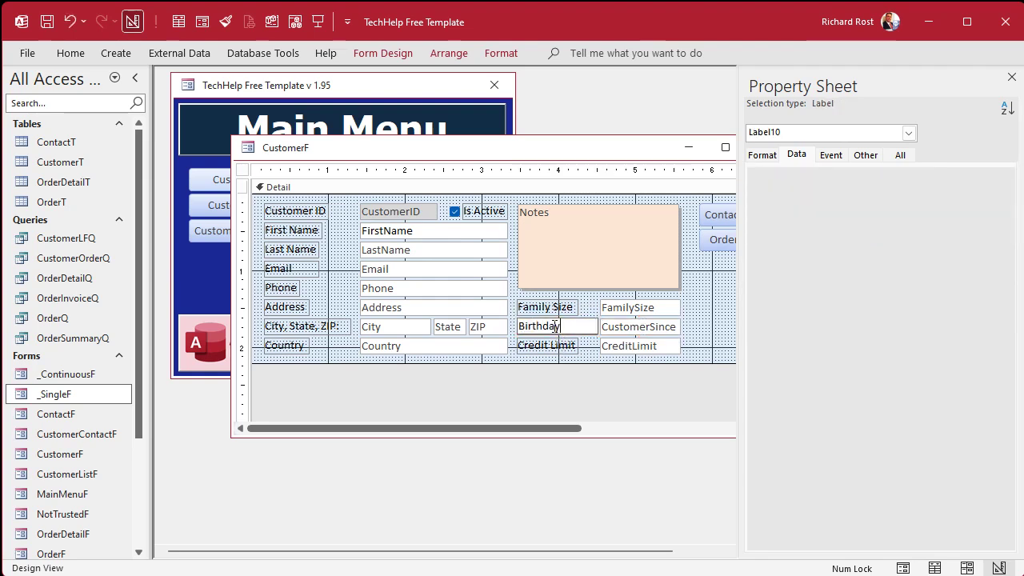
key("Return")
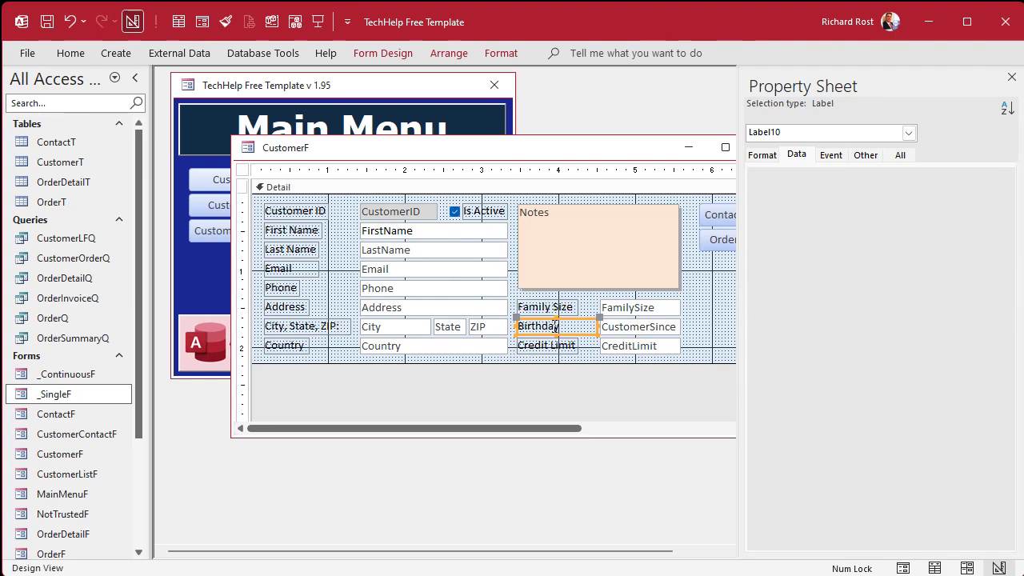
left_click(654, 329)
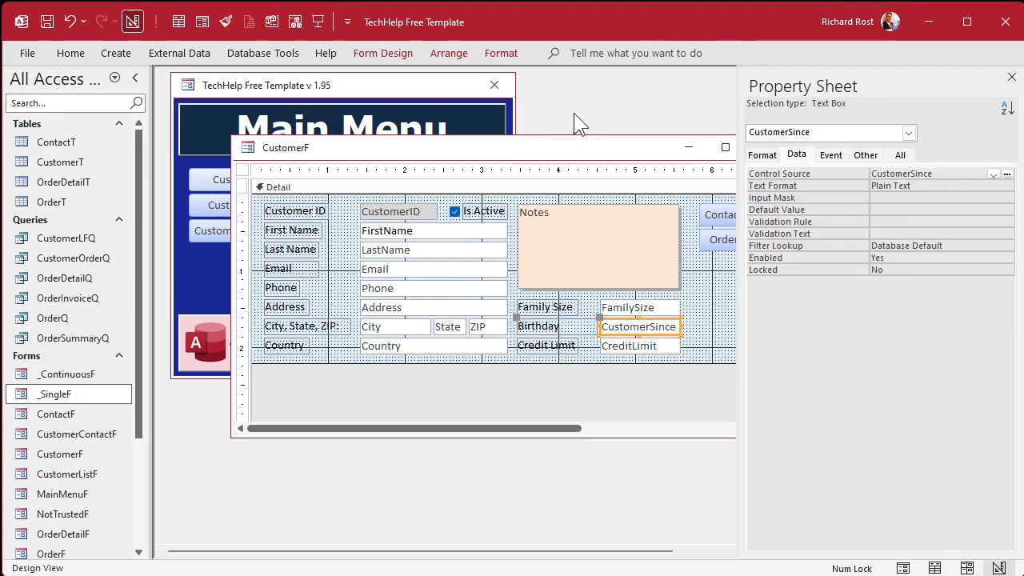
left_click(1012, 77)
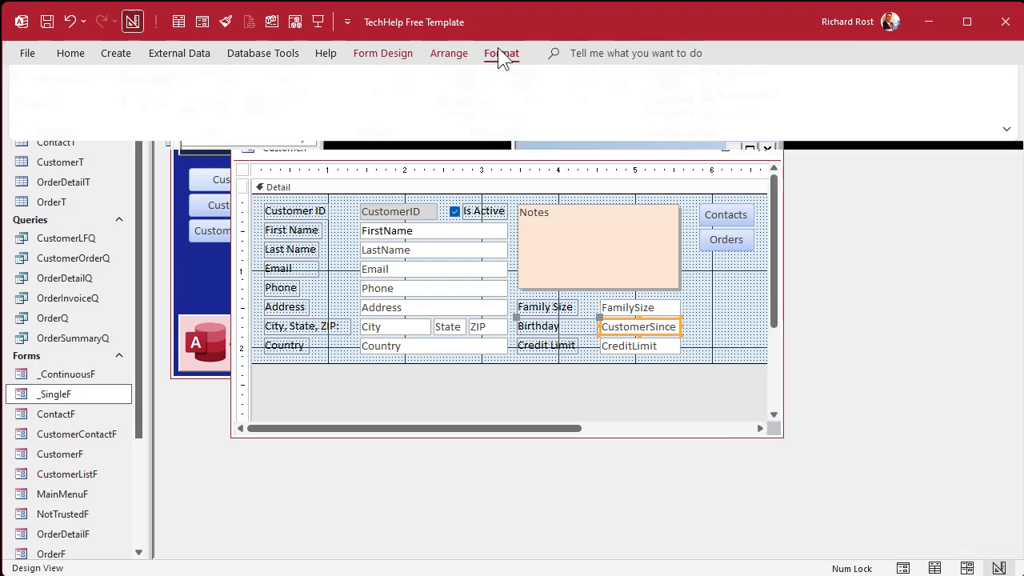
Step: Add a conditional formatting rule Month(CustomerSince)=Month(Date) that fills CustomerSince yellow
left_click(503, 54)
left_click(673, 110)
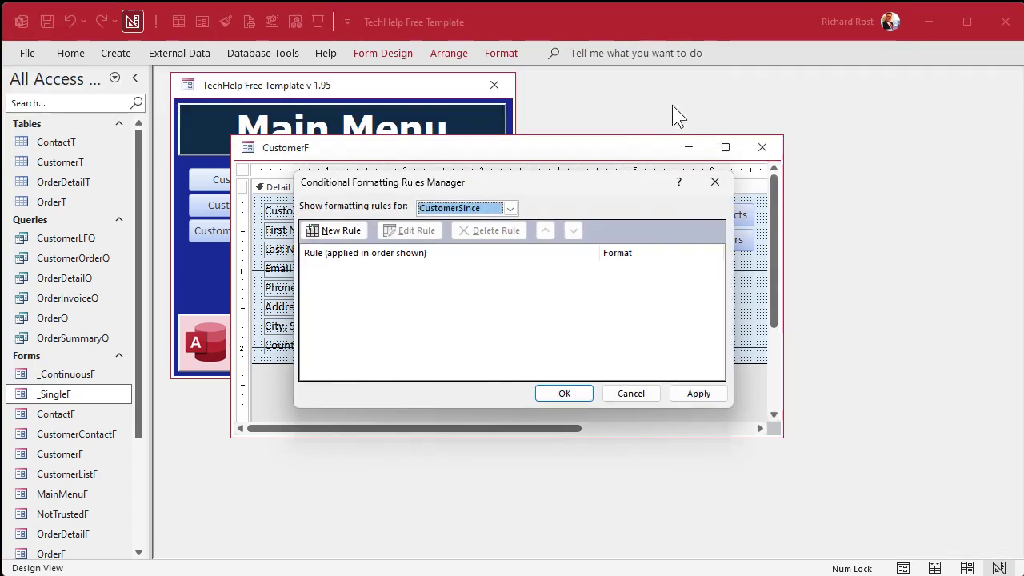
left_click(339, 231)
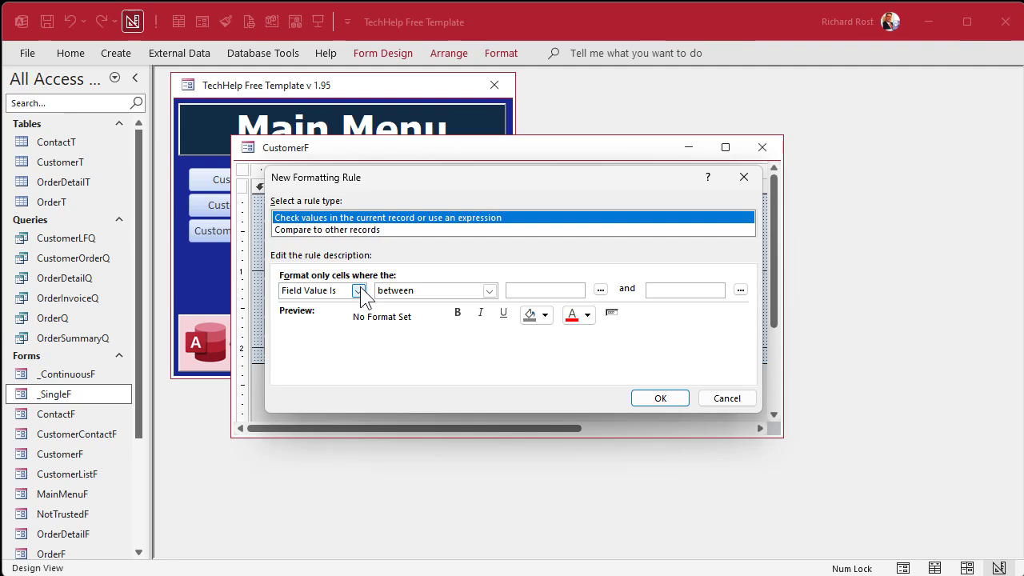
left_click(359, 291)
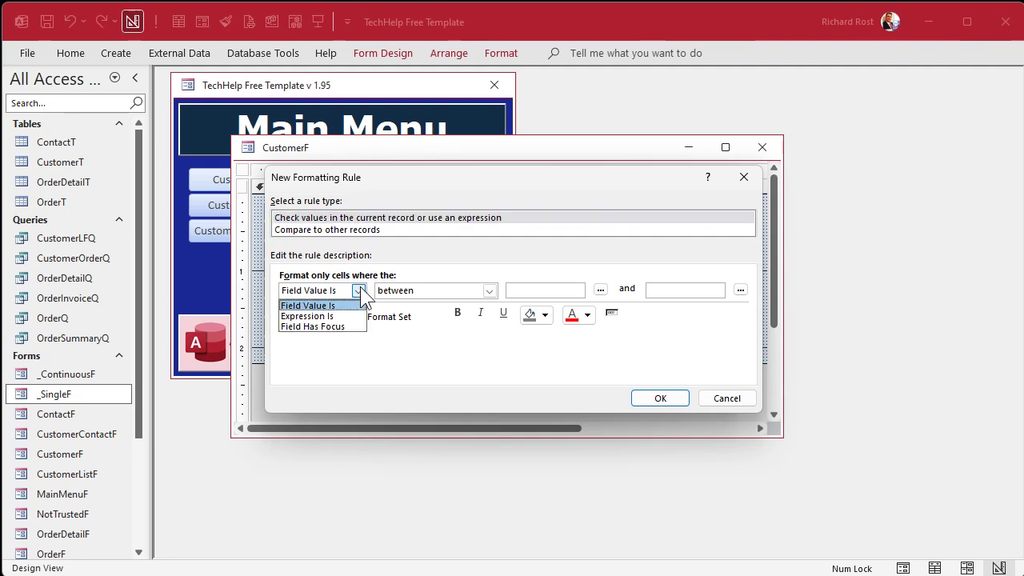
left_click(326, 315)
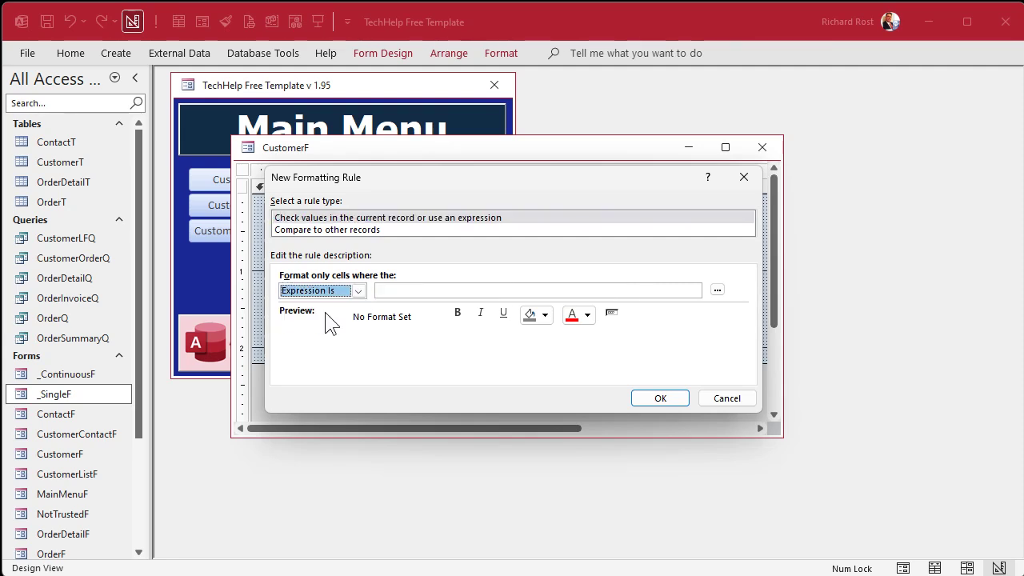
left_click(444, 291)
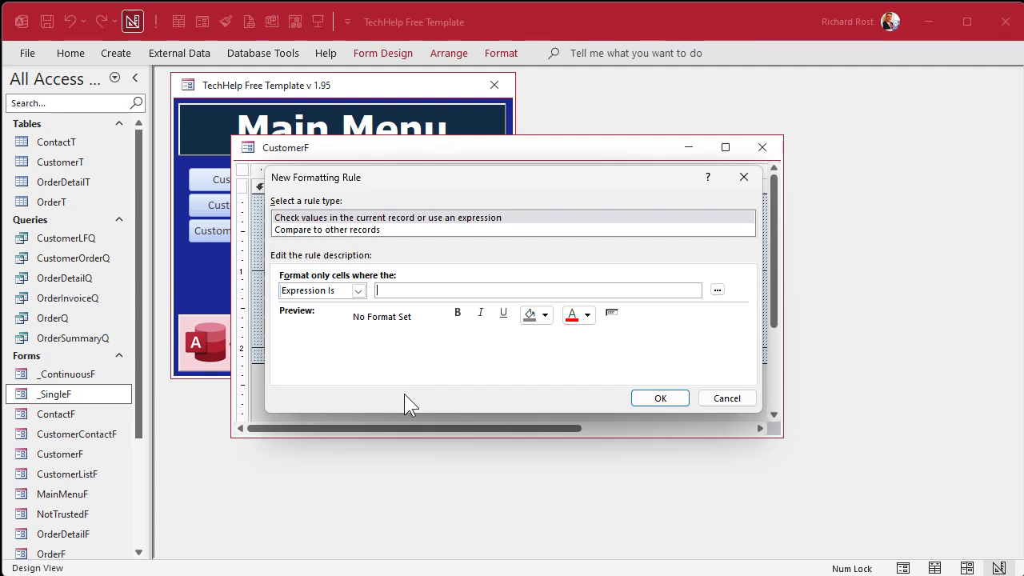
type("Mont")
type("hl")
type("CustomerS")
type("ince")
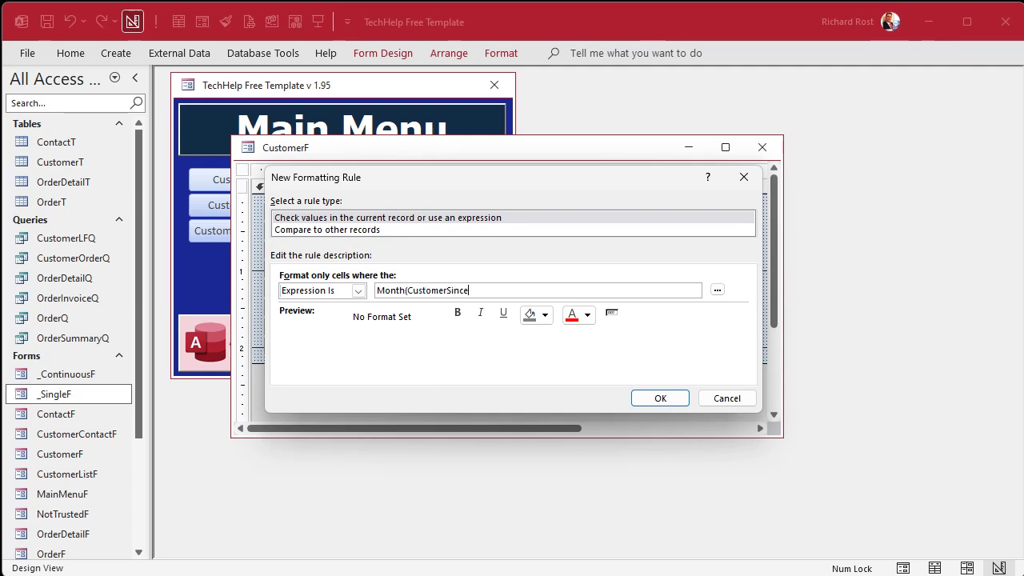
type(")=Month(Date)")
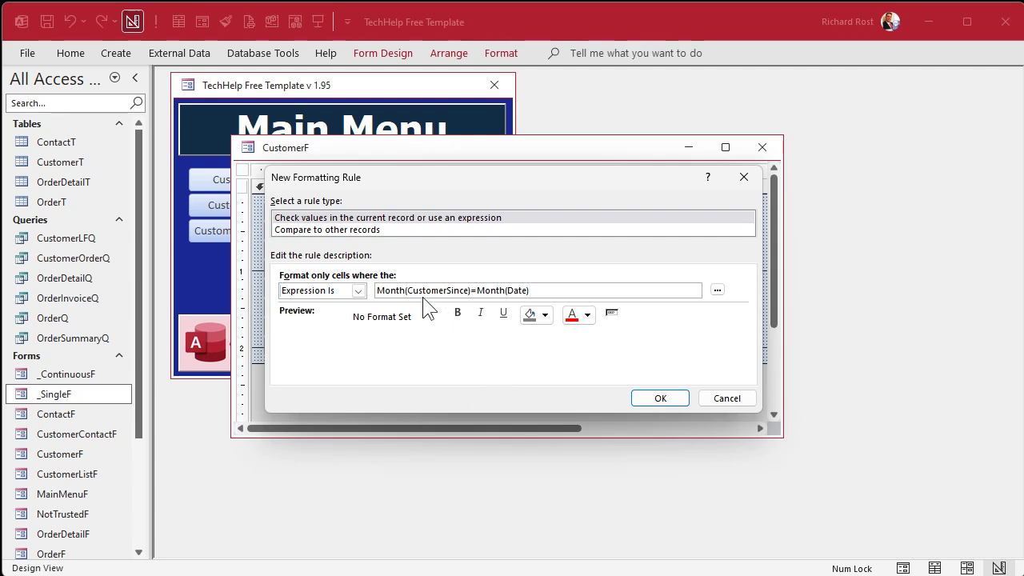
left_click(544, 314)
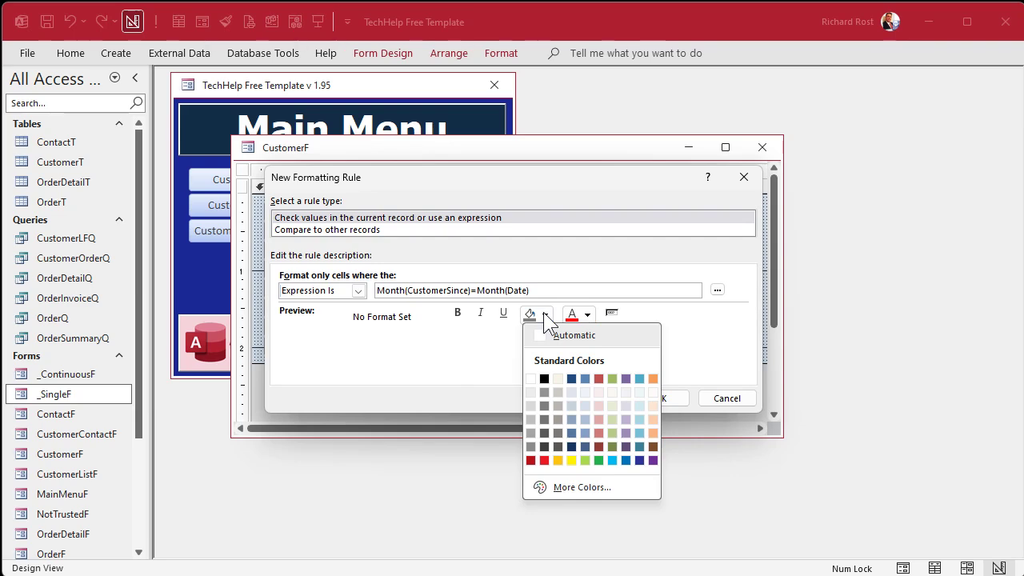
left_click(571, 460)
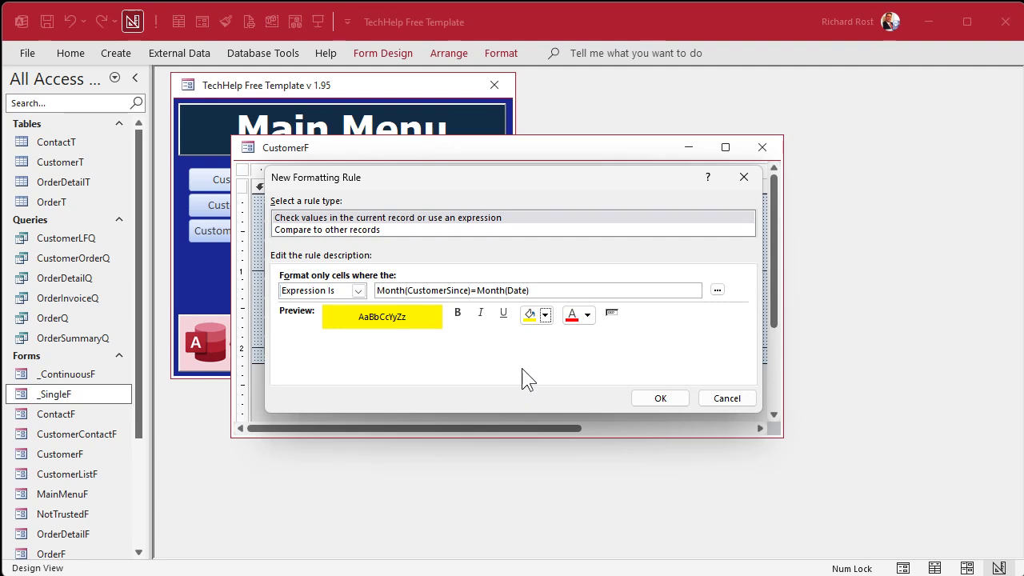
left_click(658, 398)
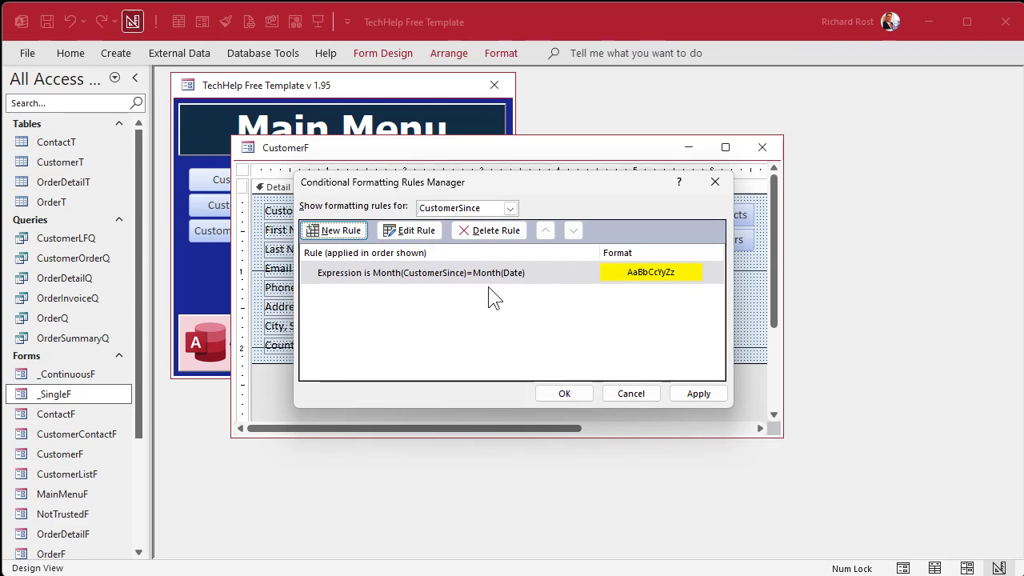
left_click(565, 394)
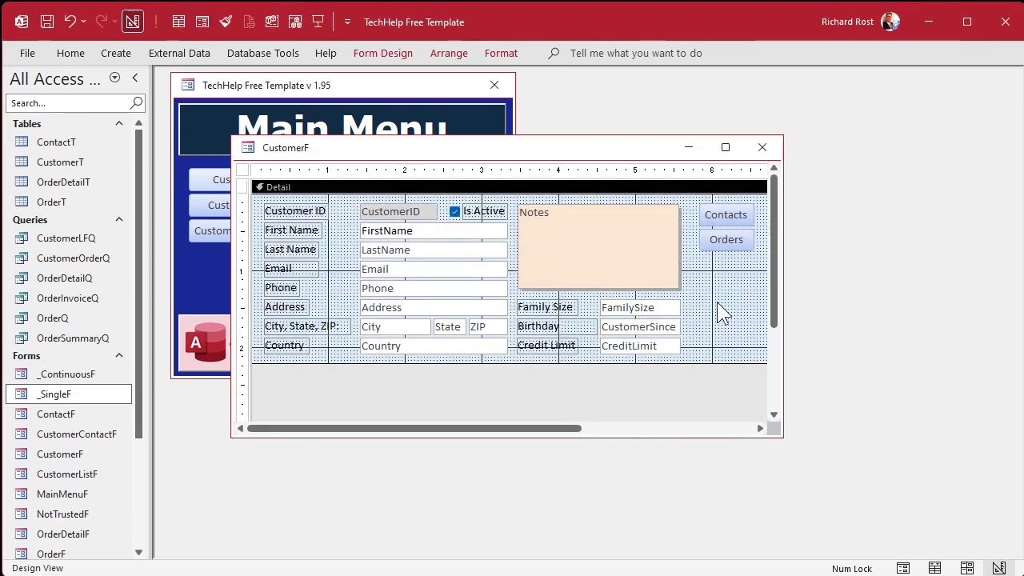
Step: Close the CustomerF design window and reopen Customers from the Main Menu
left_click(763, 147)
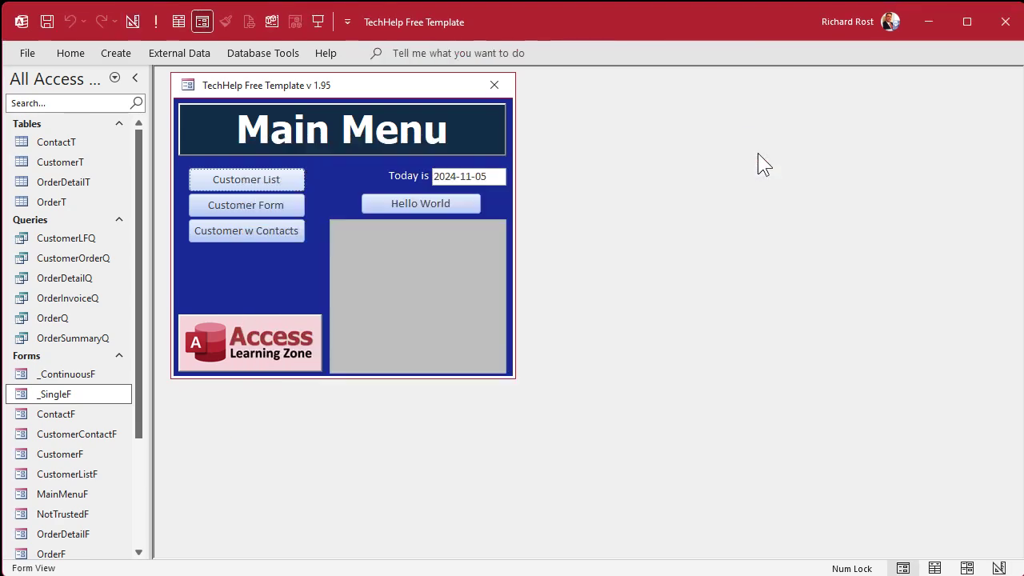
left_click(217, 208)
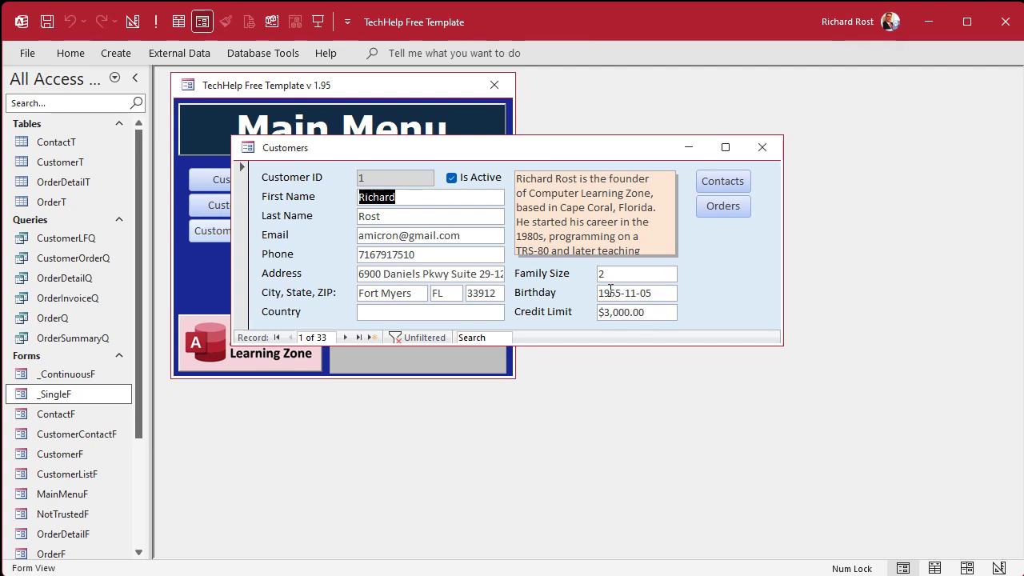
Step: Return Customers to Design View and review CustomerSince's conditional formatting rule
right_click(693, 295)
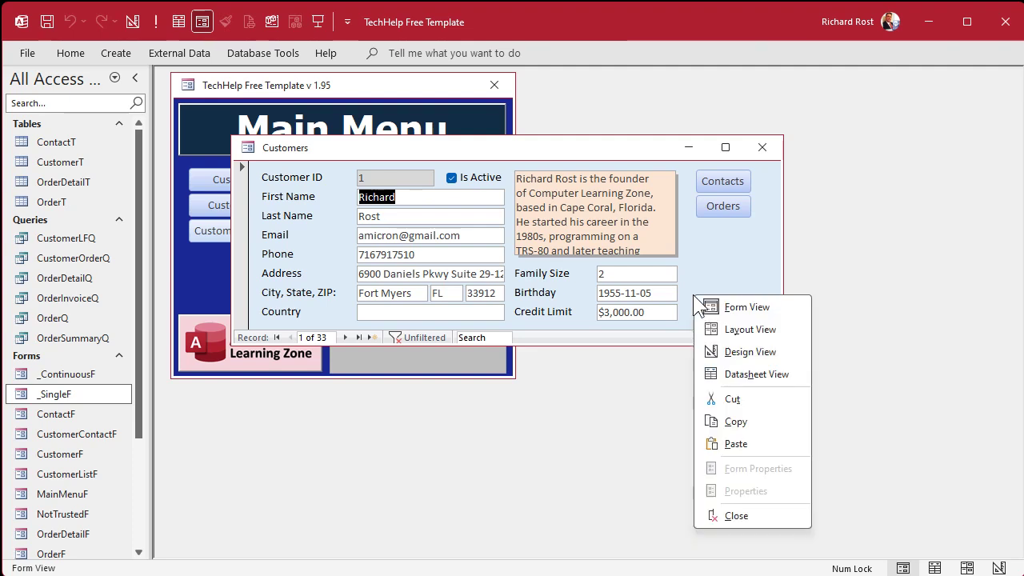
left_click(740, 360)
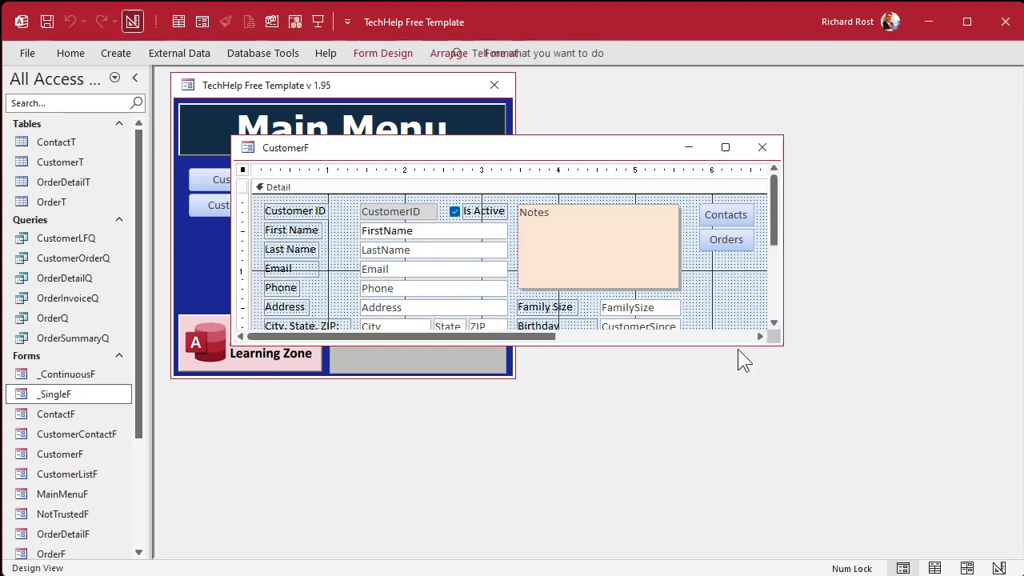
left_click(638, 329)
left_click(498, 53)
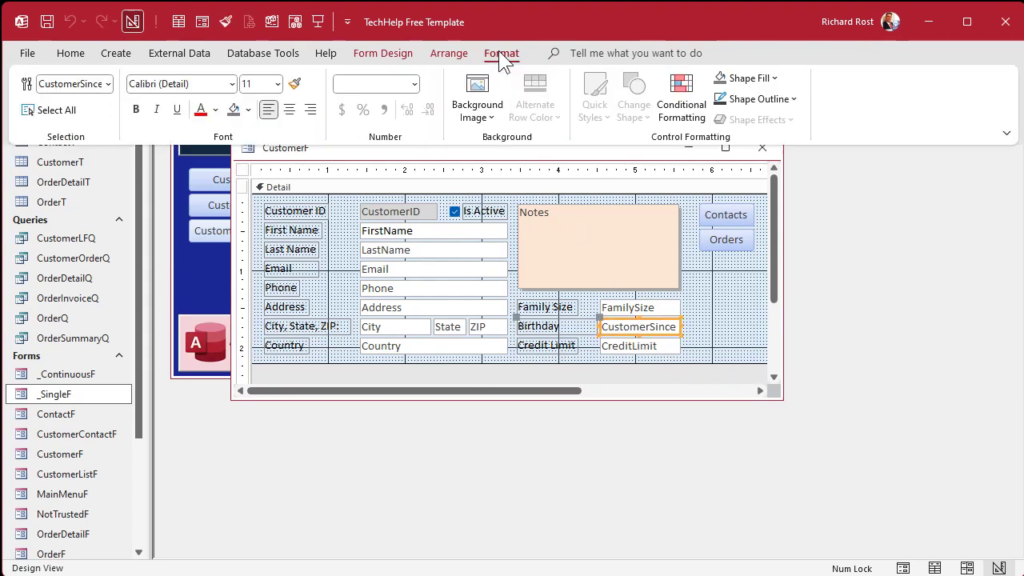
left_click(682, 106)
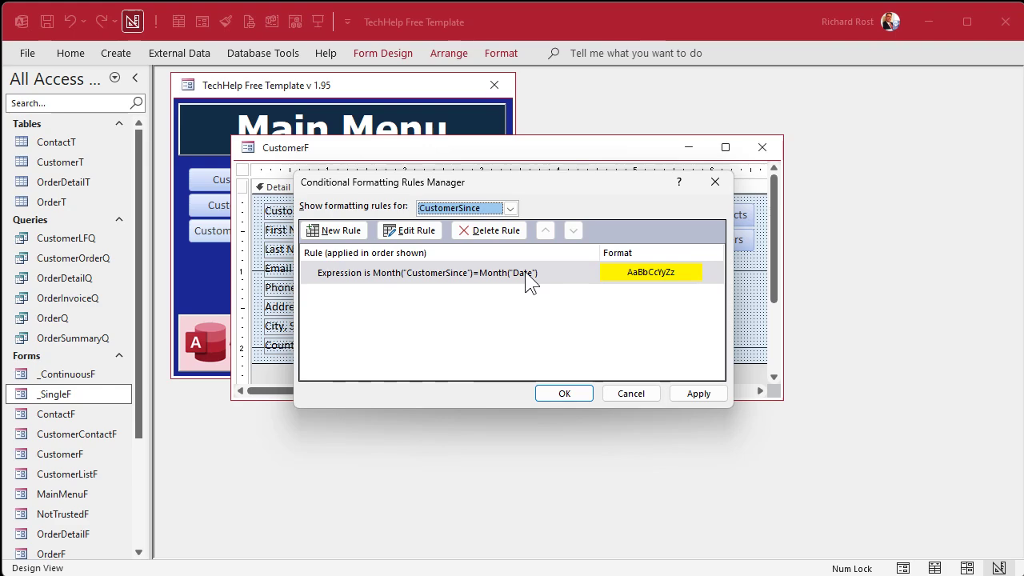
left_click_drag(449, 181, 432, 261)
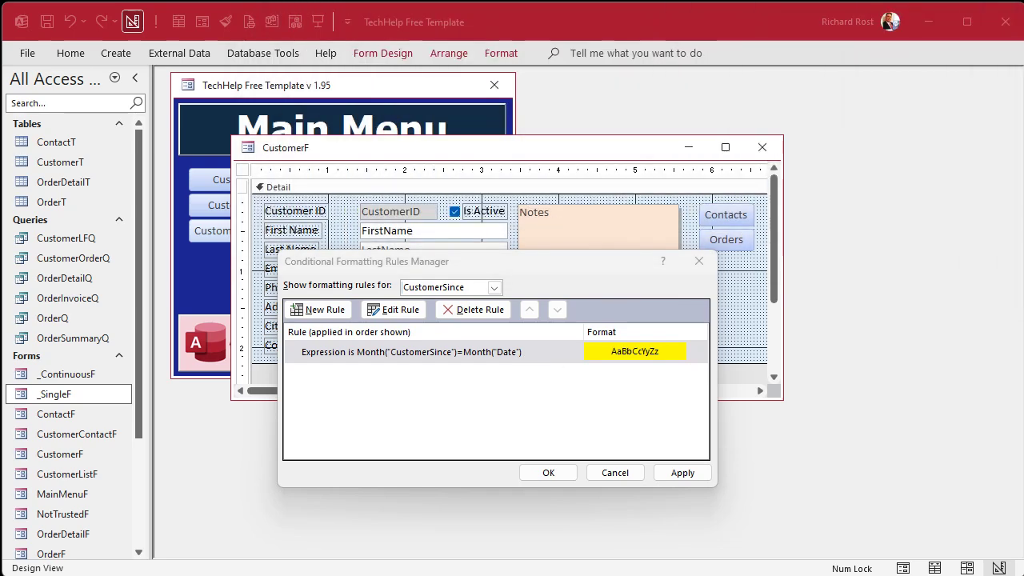
left_click(547, 264)
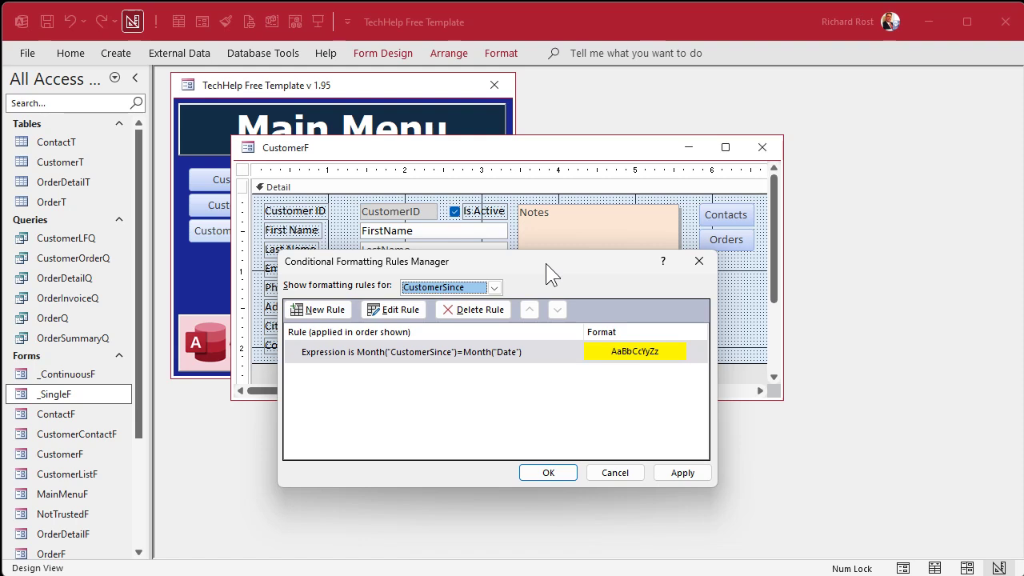
Step: Correct the rule expression to Month([CustomerSince])=Month(Date()) and save it
double_click(458, 352)
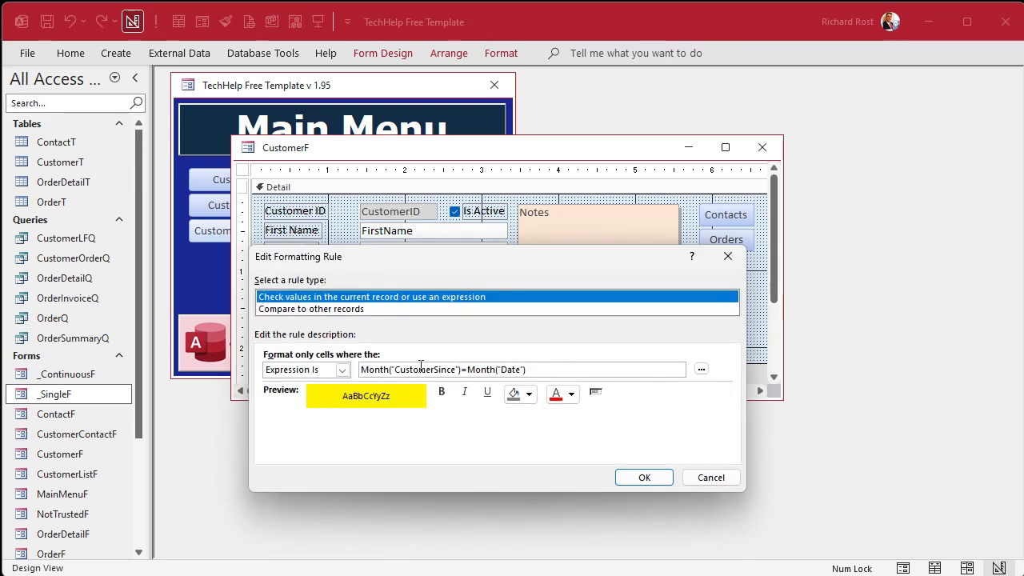
left_click(395, 369)
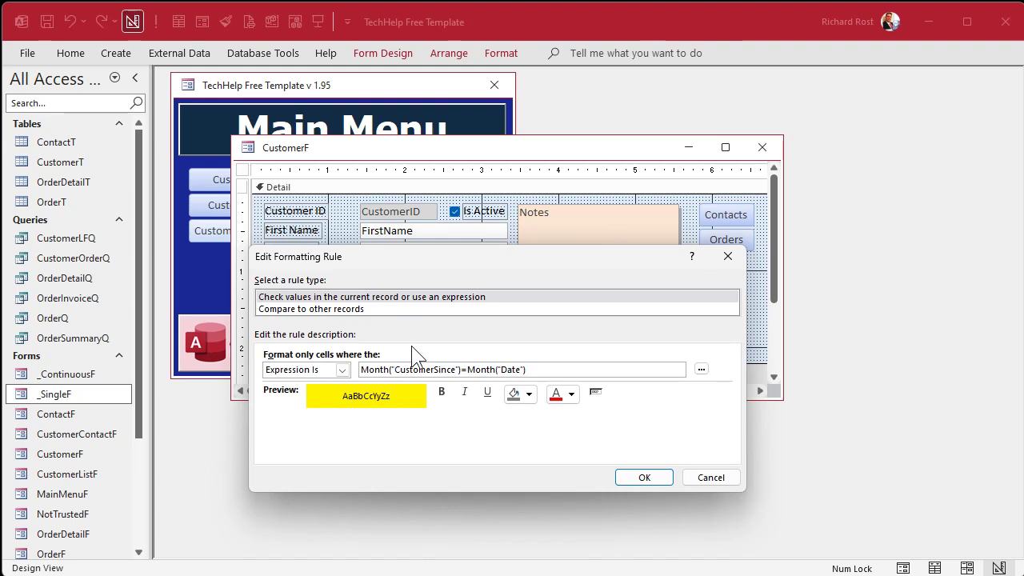
key("BackSpace")
type("[")
key("Delete")
type("]")
left_click(498, 368)
key("BackSpace")
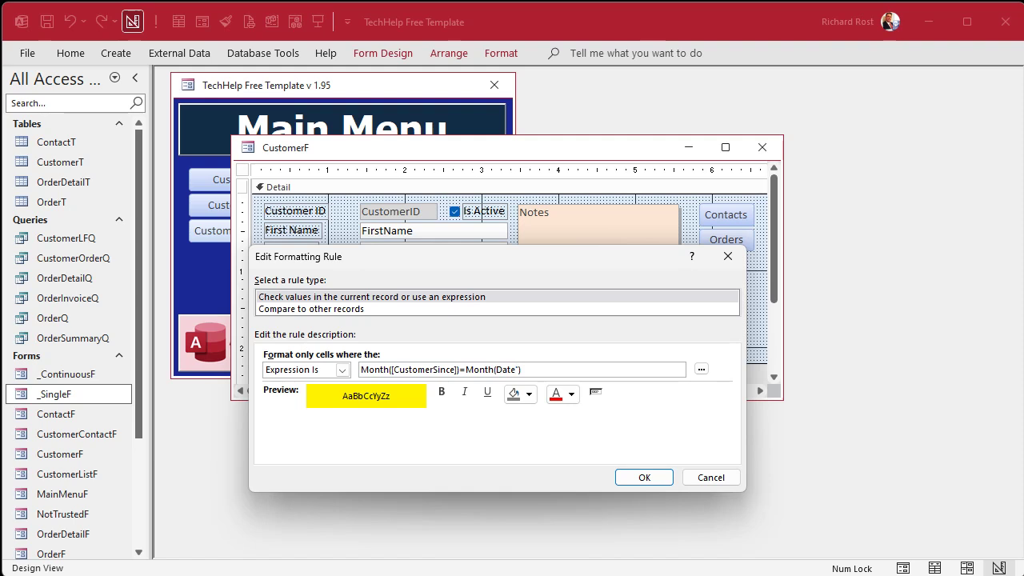
type("())")
left_click(648, 477)
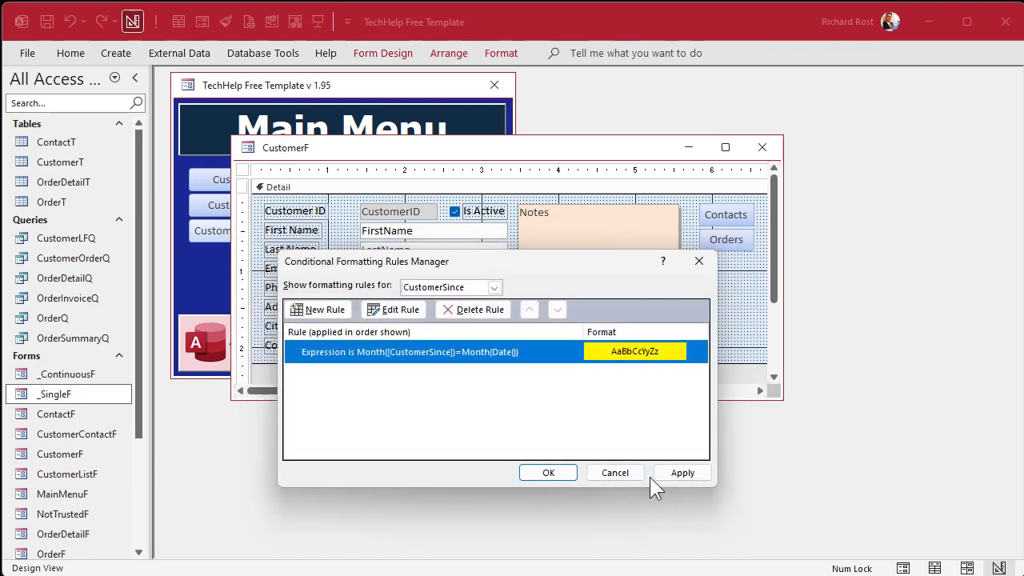
left_click(573, 473)
Step: Close the CustomerF design window and open the Customers form from the Main Menu
left_click(752, 300)
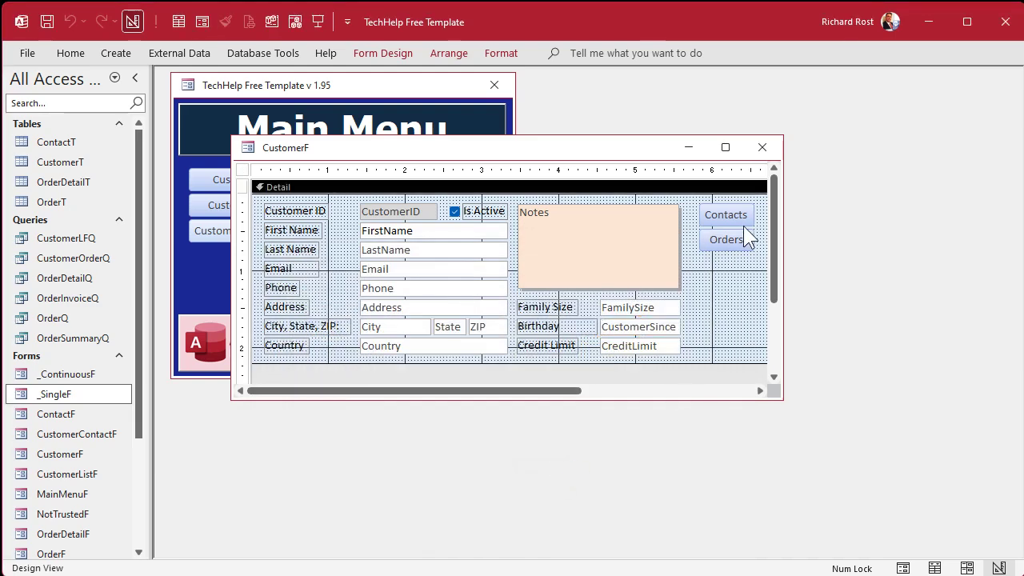
left_click(763, 147)
left_click(221, 199)
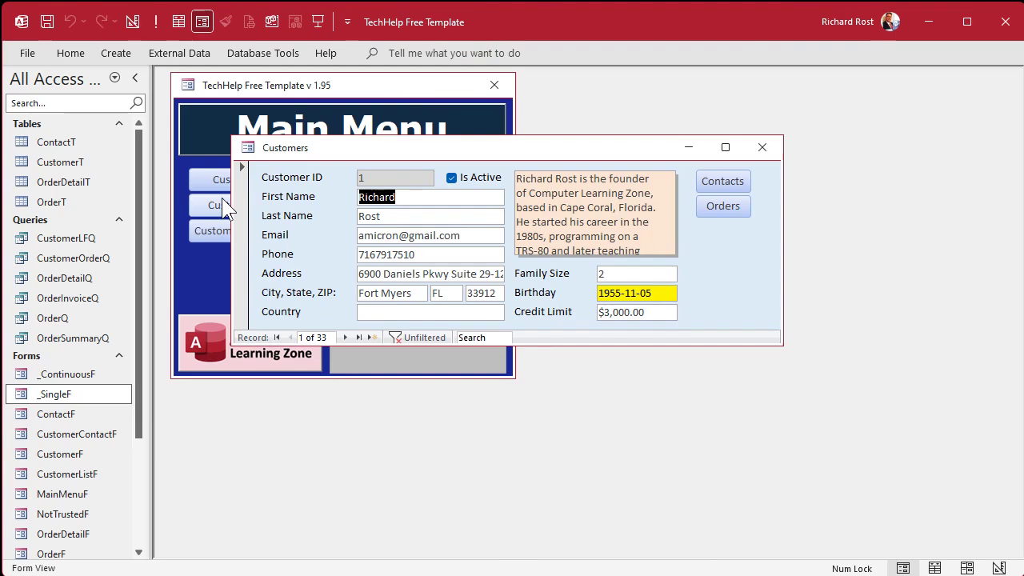
Step: Step through the records to confirm November Birthday dates show yellow, then close the form
left_click(345, 338)
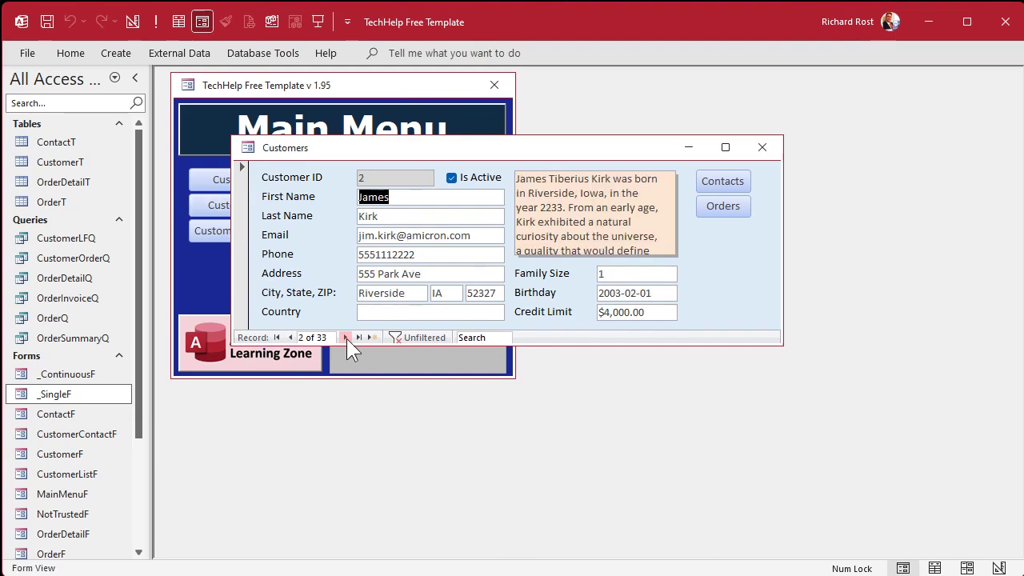
left_click(346, 338)
left_click(346, 337)
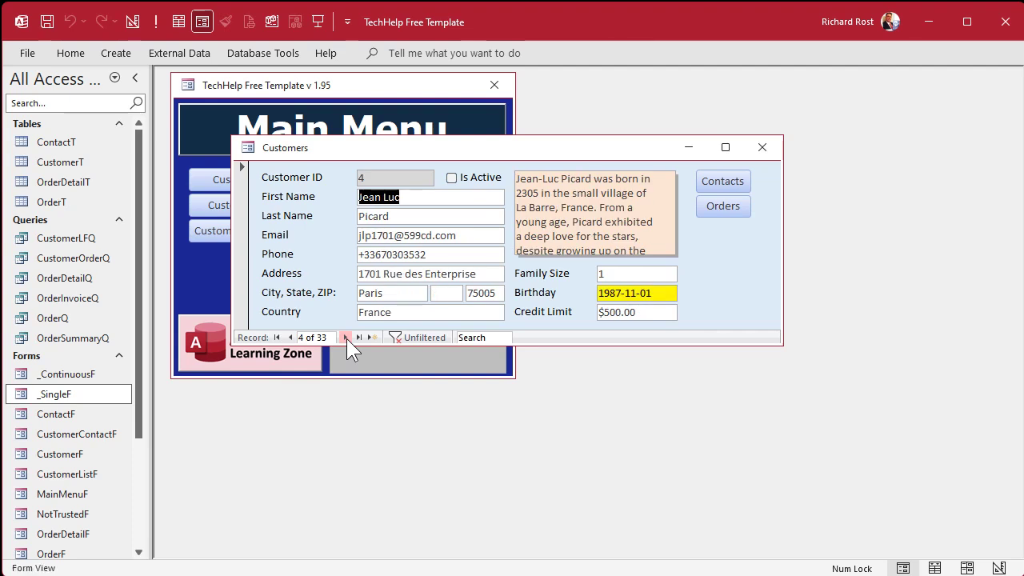
left_click(346, 338)
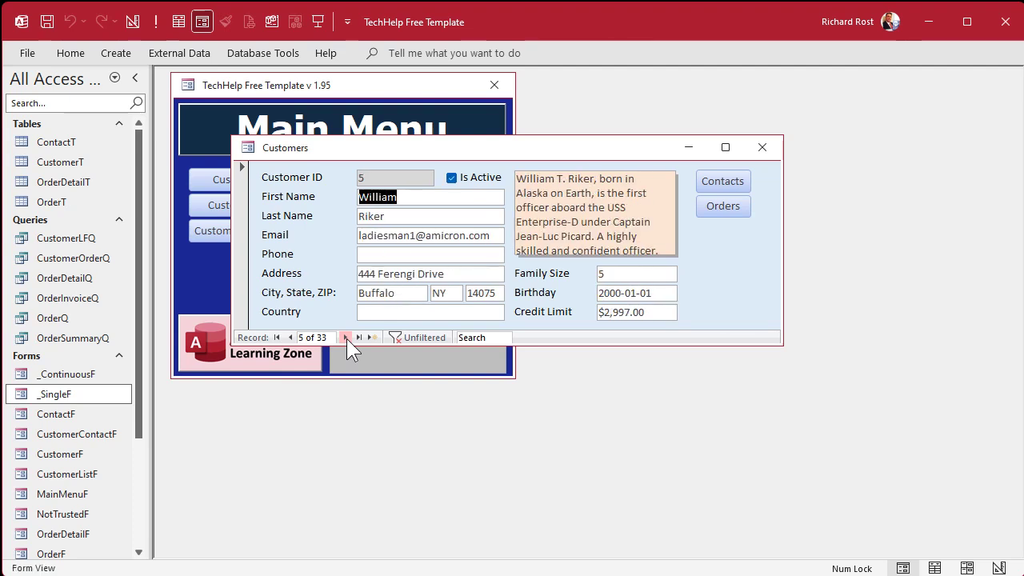
left_click(289, 338)
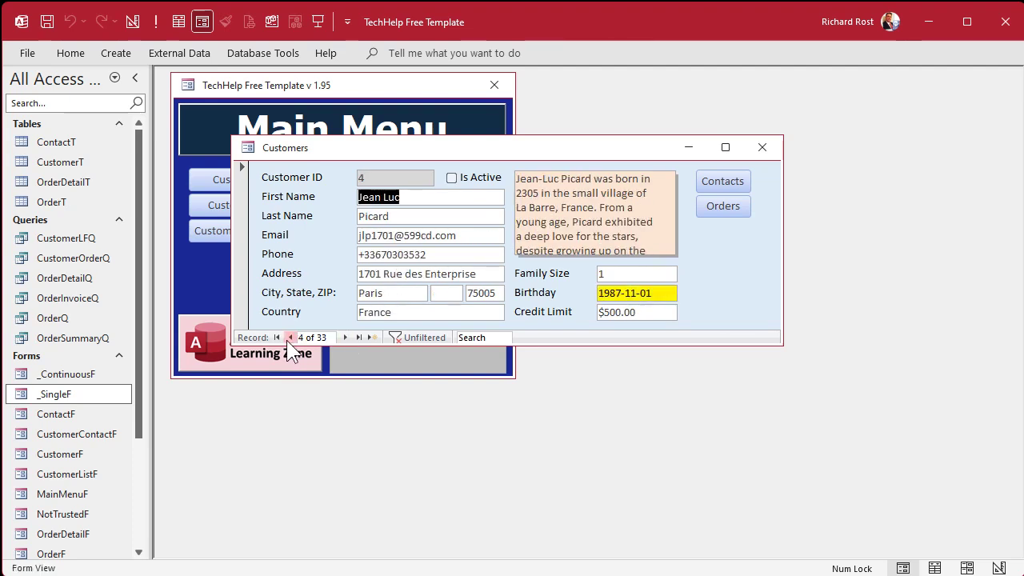
left_click(761, 148)
Step: Open Customer List in Design View and bring up CustomerSince's conditional formatting rules
left_click(253, 179)
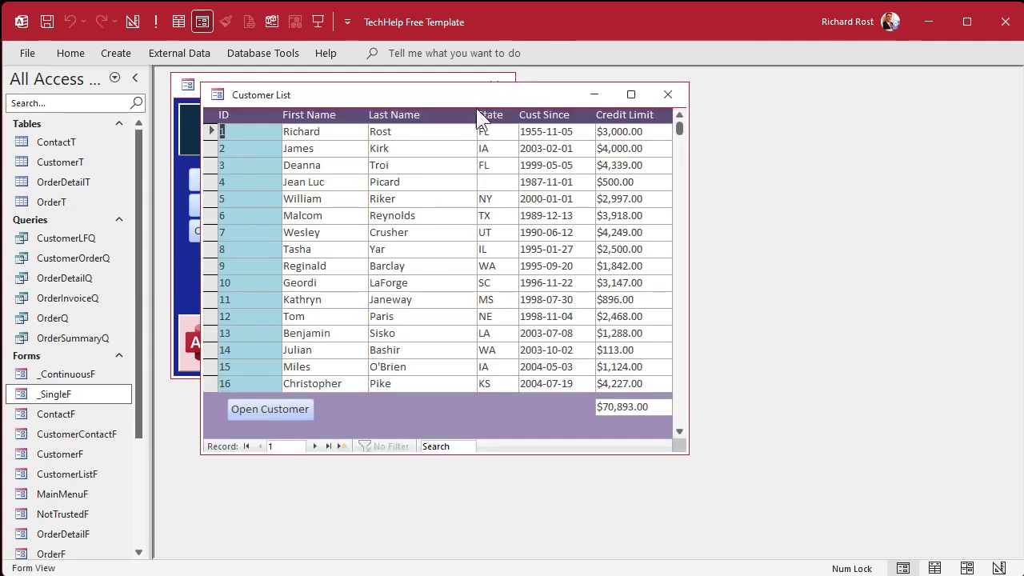
right_click(487, 95)
left_click(527, 217)
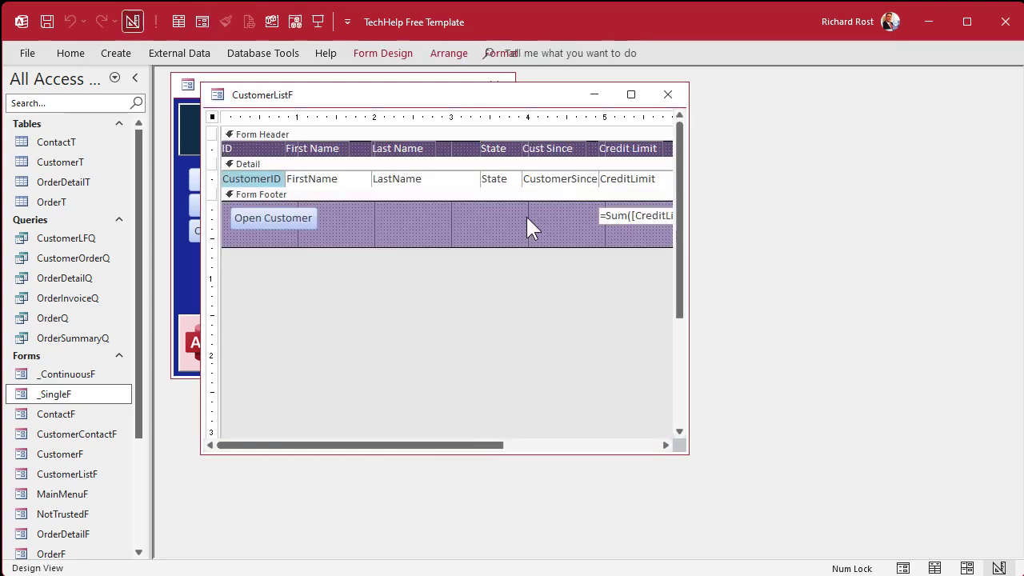
left_click(547, 180)
left_click(501, 53)
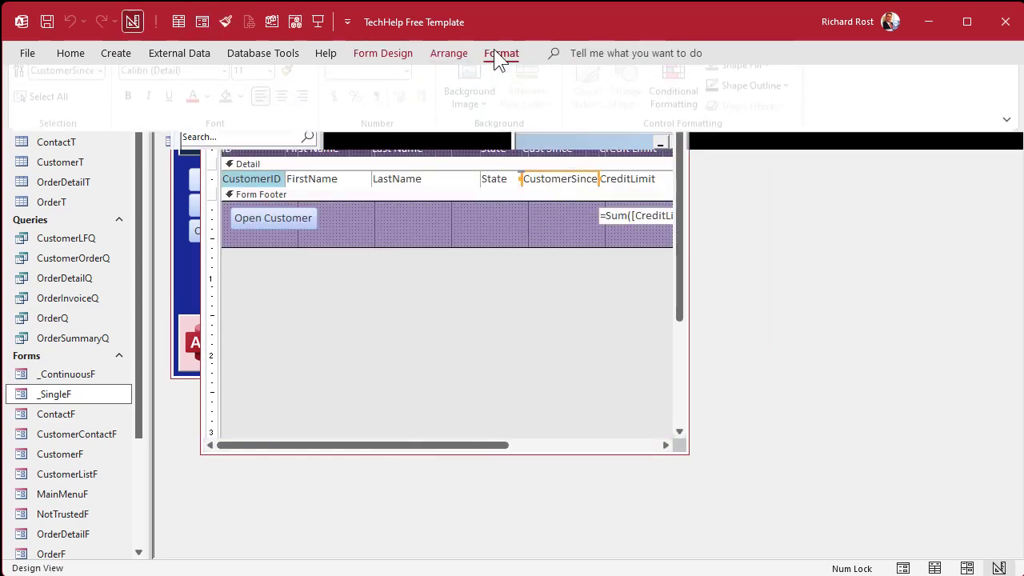
left_click(681, 98)
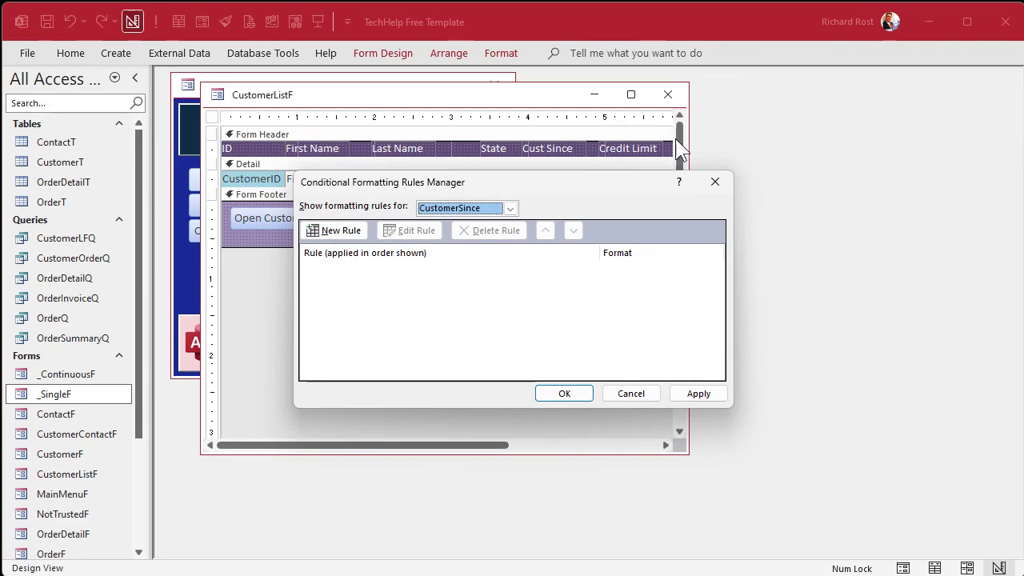
Step: Add the yellow-fill expression rule Month([CustomerSince])=Month(Date()), apply it, and close the design window
left_click(338, 231)
left_click(359, 290)
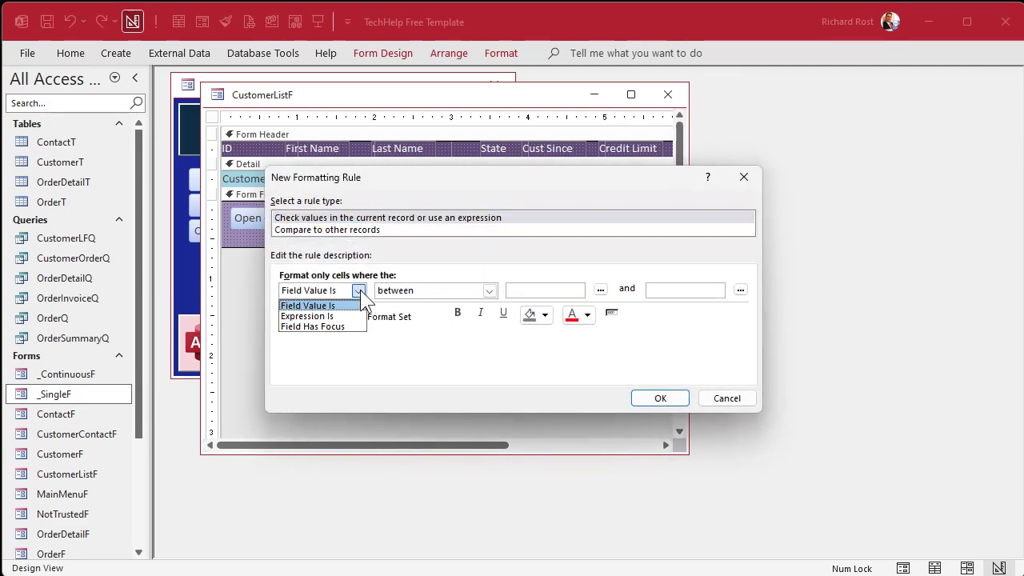
left_click(347, 313)
left_click(406, 291)
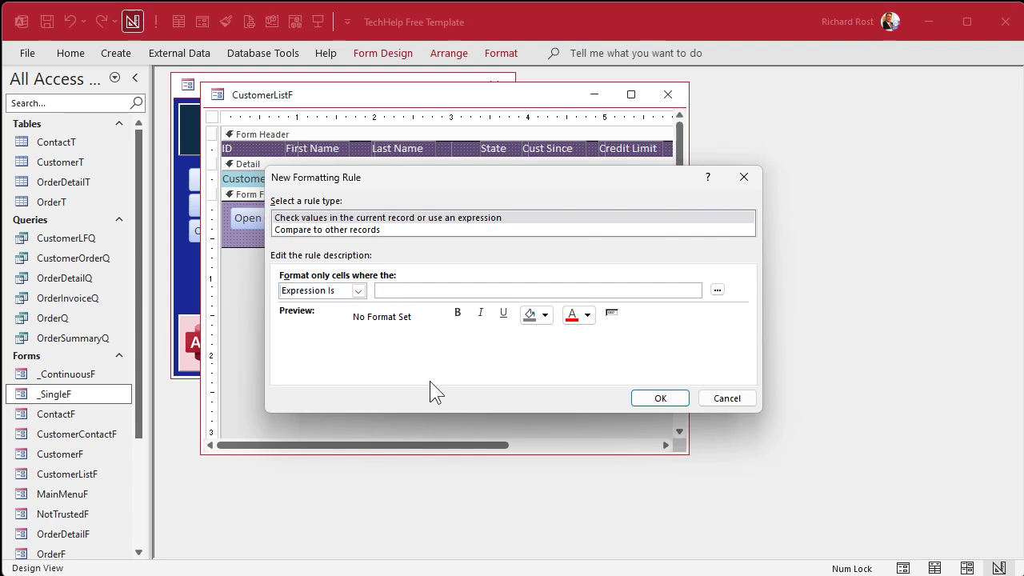
type("Month([Custome")
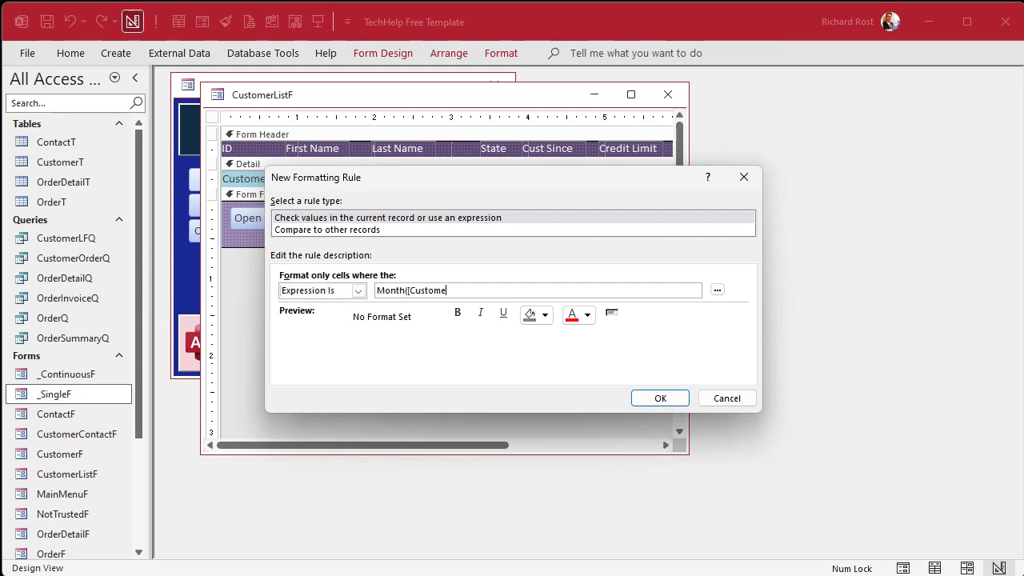
type("rSince])")
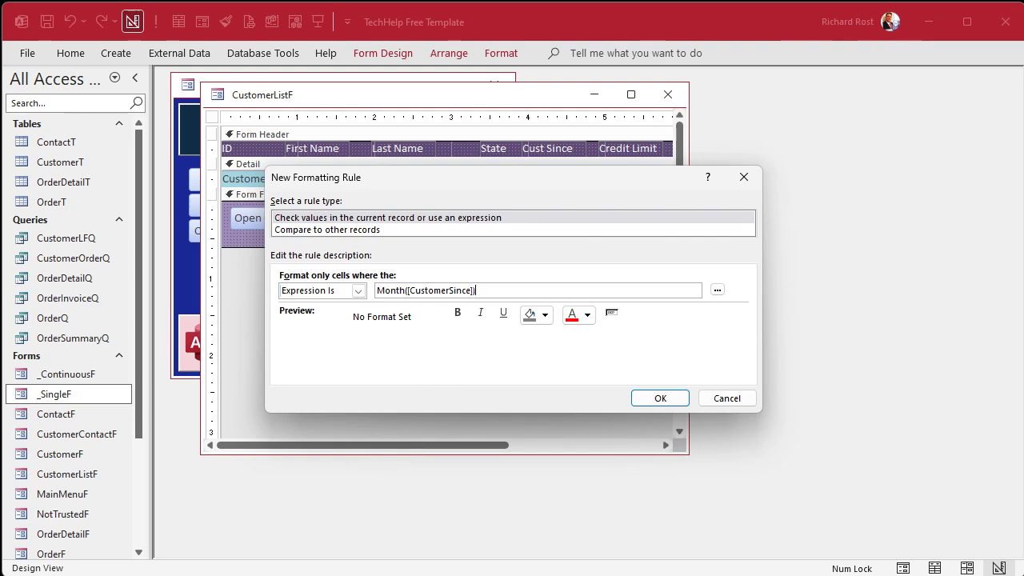
type("=Month(Date())")
left_click(545, 315)
left_click(569, 459)
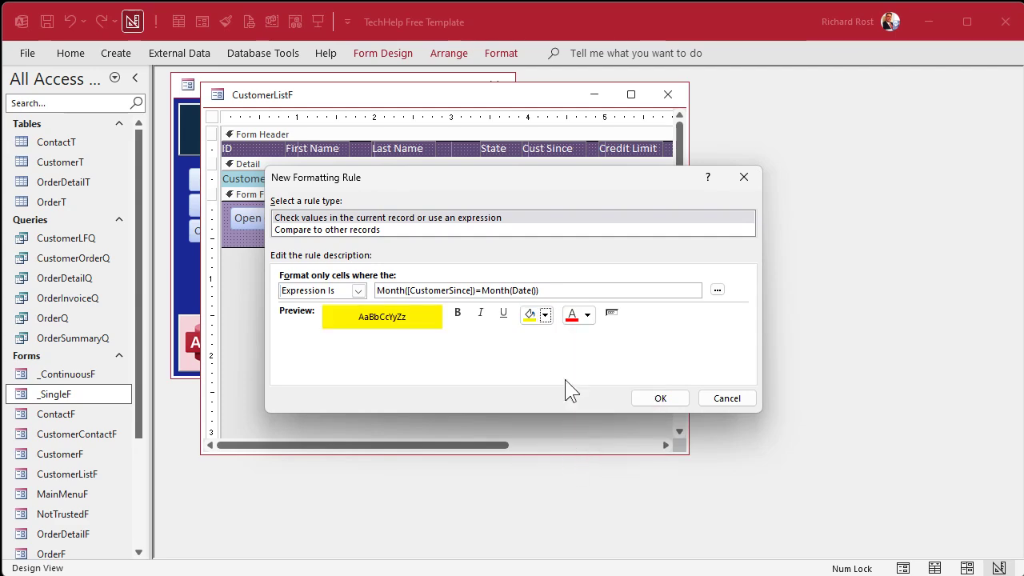
left_click(655, 398)
left_click(699, 394)
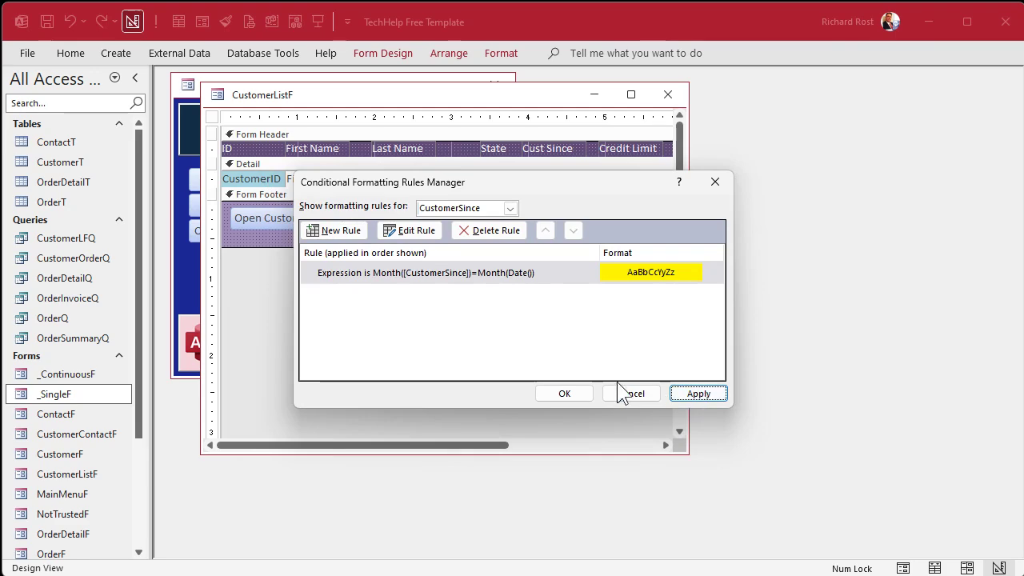
left_click(564, 393)
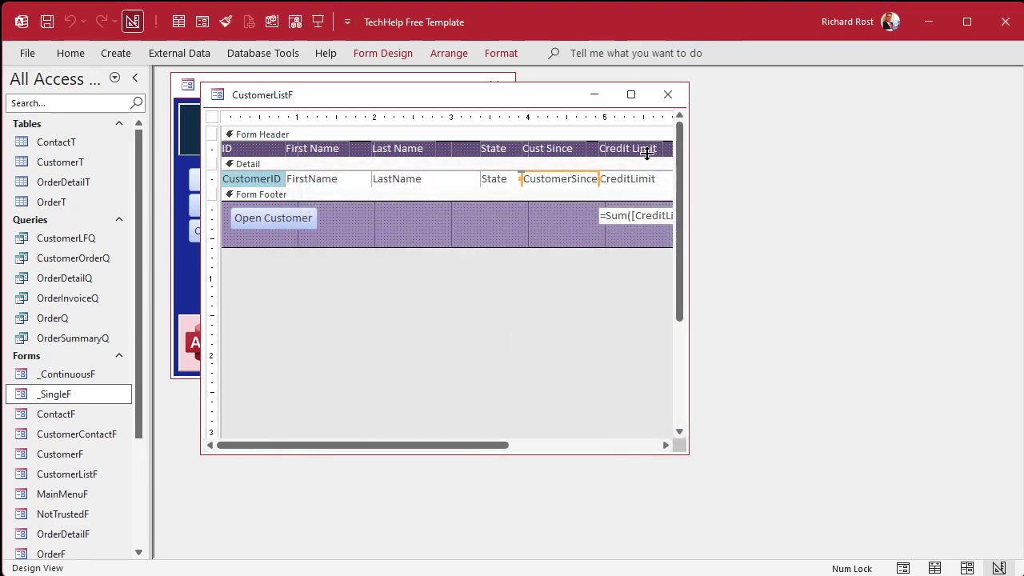
left_click(668, 95)
Step: Open the Customer List form from the Main Menu to check the highlighting
left_click(262, 176)
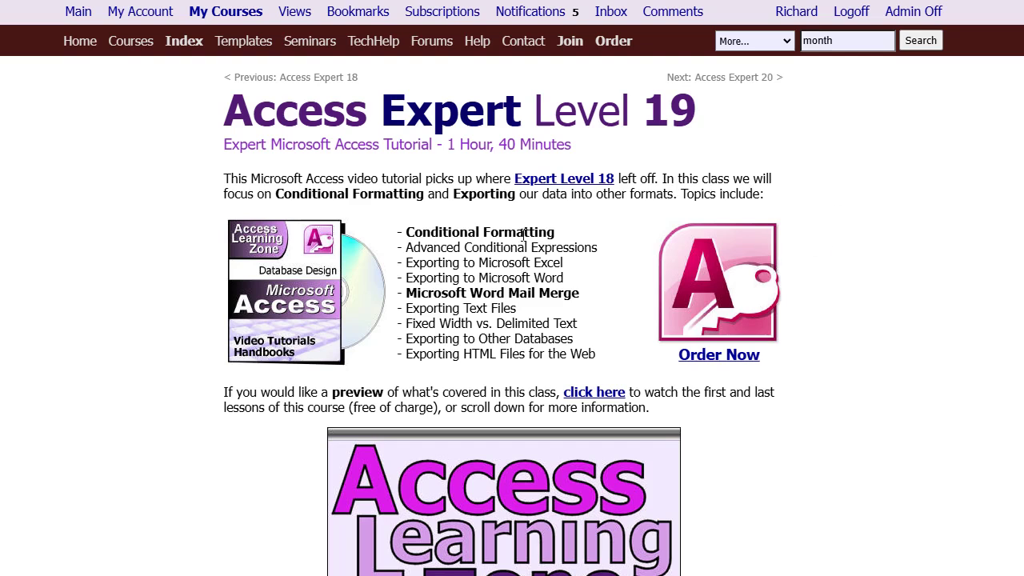
Step: Select the 'Advanced Conditional Expressions' topic and scroll through the course description
left_click_drag(406, 249, 605, 265)
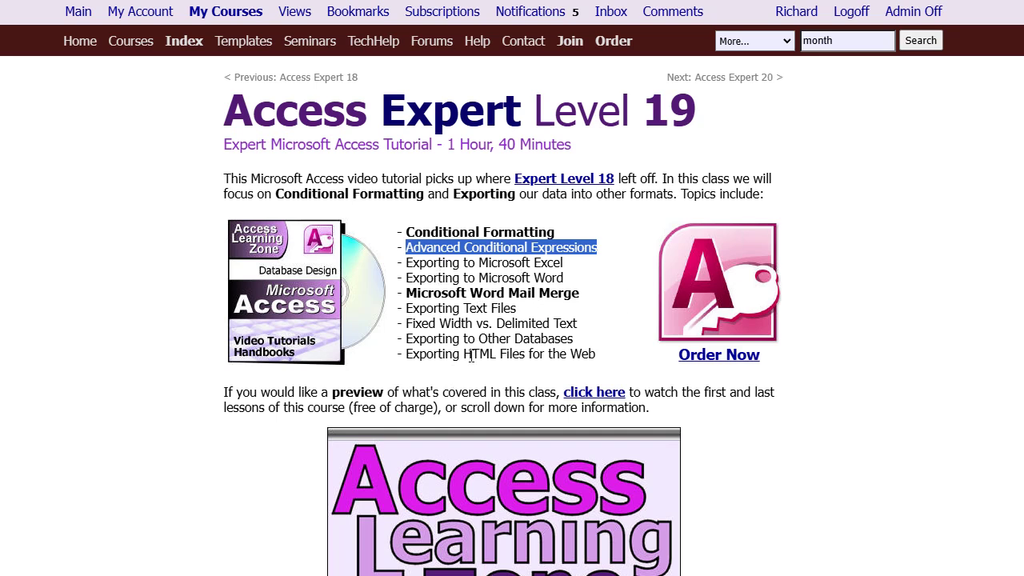
scroll(871, 269, "down", 8)
scroll(874, 271, "down", 15)
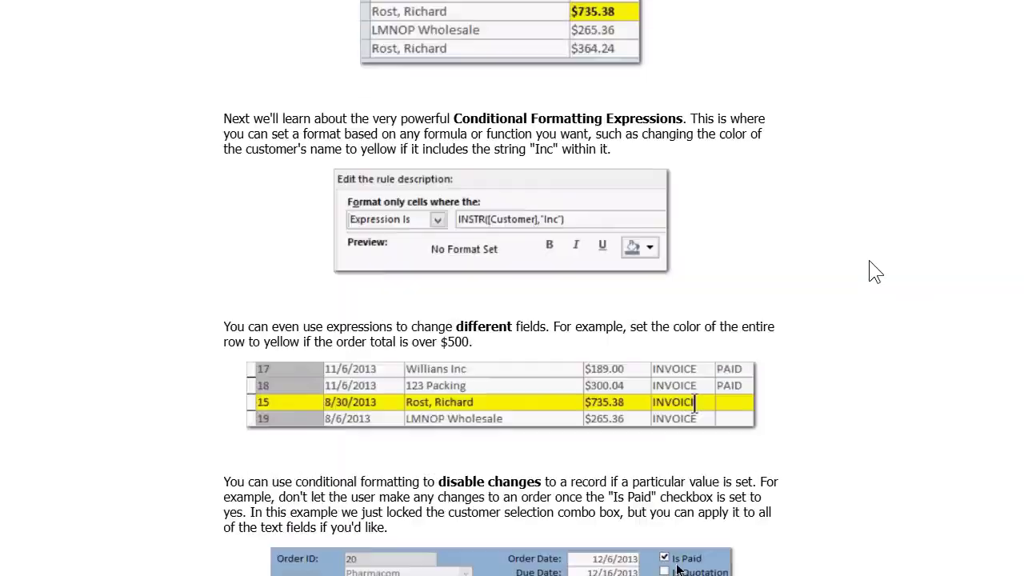
scroll(874, 271, "up", 4)
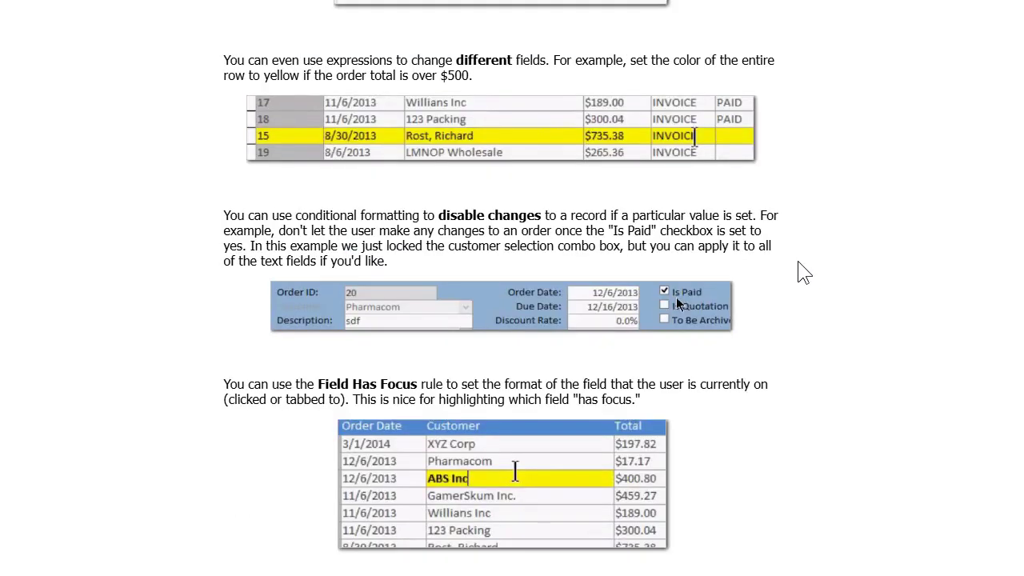
scroll(784, 269, "down", 7)
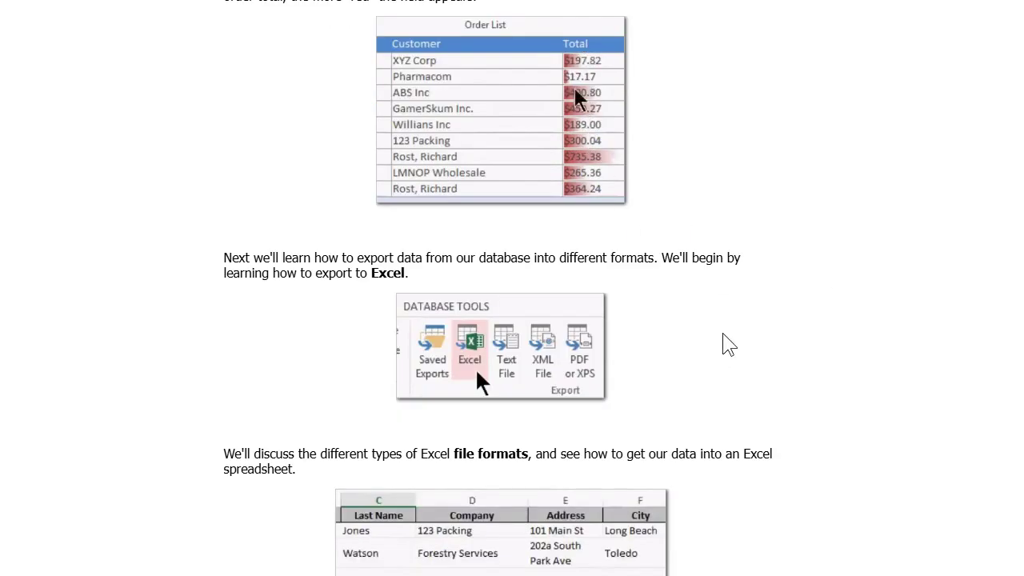
scroll(725, 342, "down", 3)
scroll(725, 336, "up", 7)
scroll(728, 343, "up", 15)
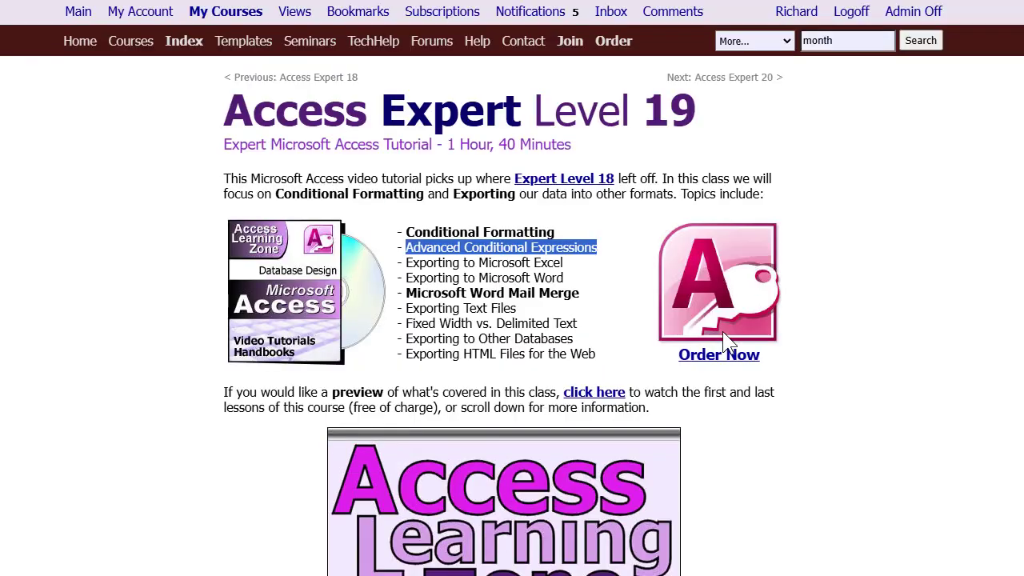